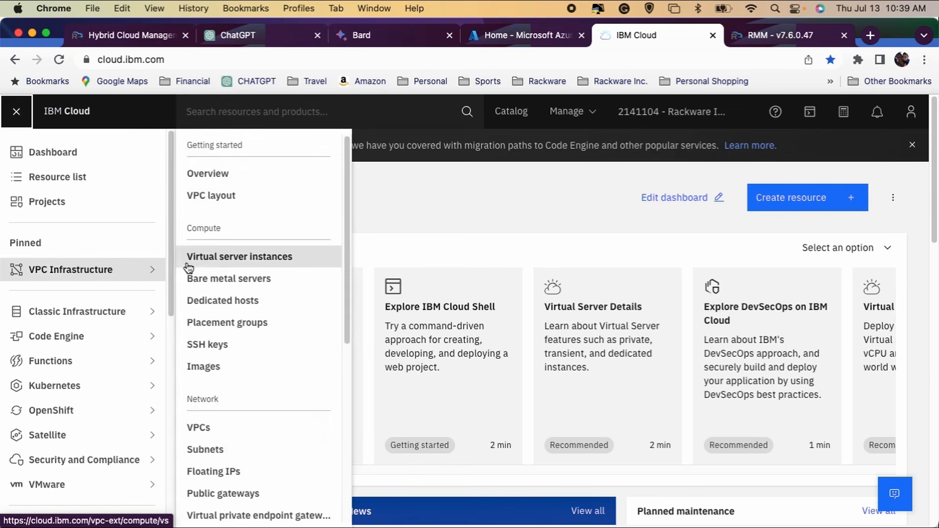
Open the demar-rmm virtual server instance in VPC Infrastructure and review its attached storage volumes
click(266, 259)
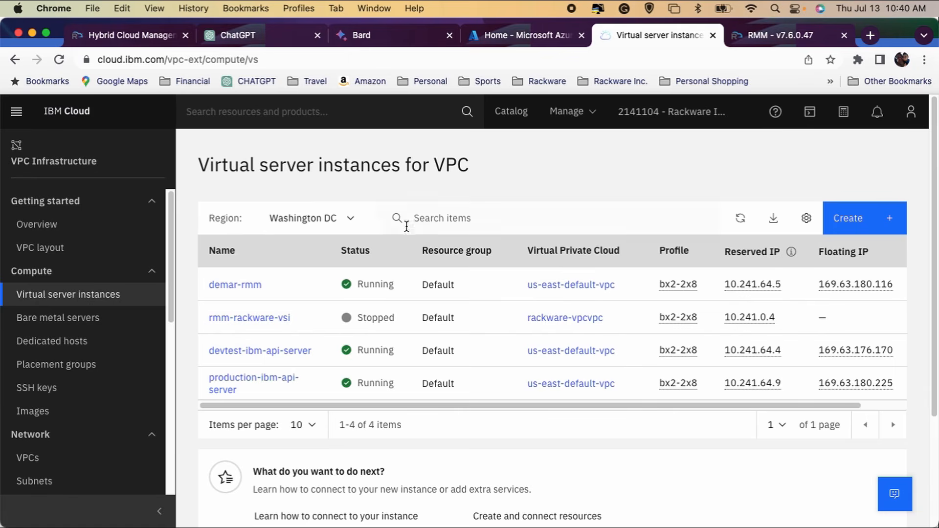
click(249, 285)
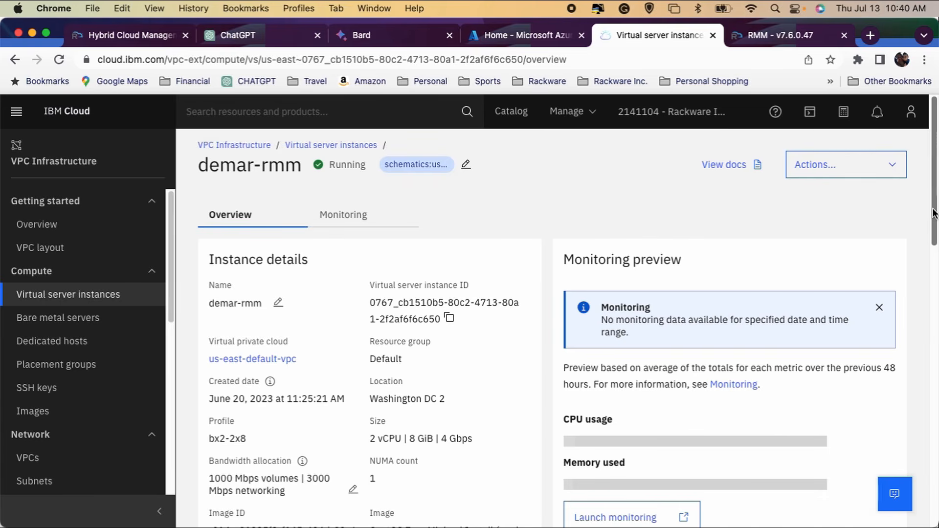
drag(934, 213, 937, 416)
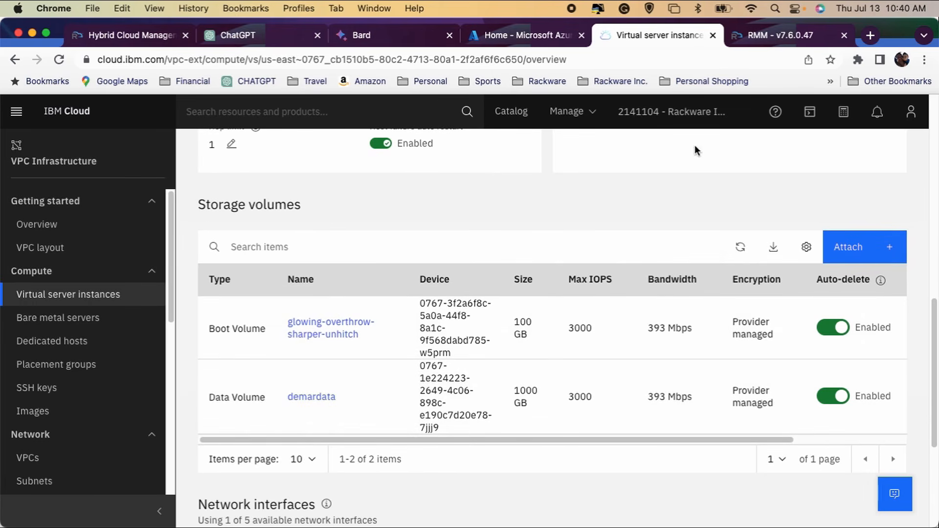
Switch to the RackWare RMM dashboard, answer Yes to all items in the pre-requisite checklist, and close it
click(782, 37)
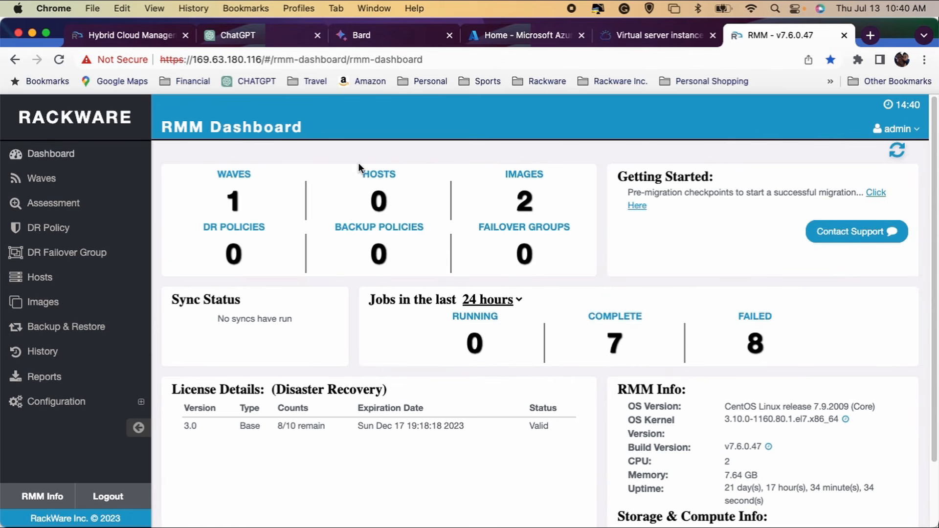
click(875, 192)
scroll(933, 198, down, 2)
drag(935, 199, 935, 206)
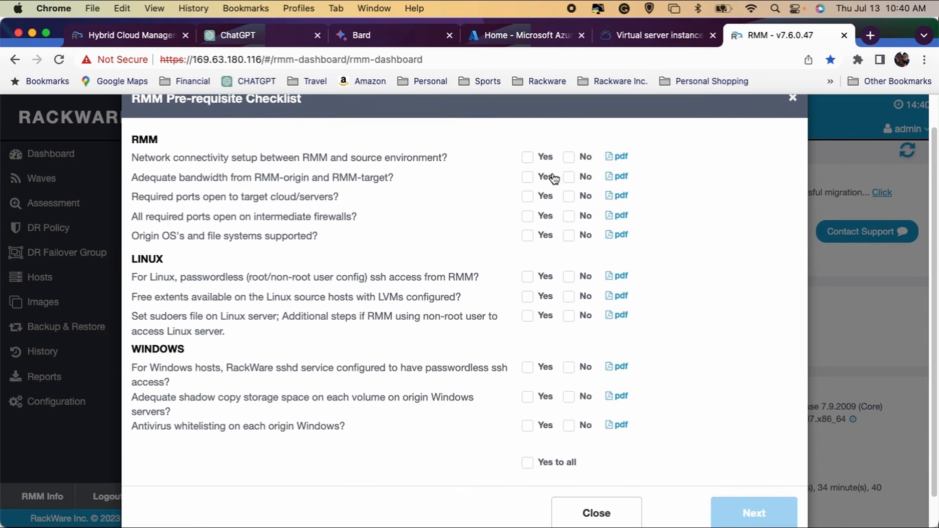
click(529, 463)
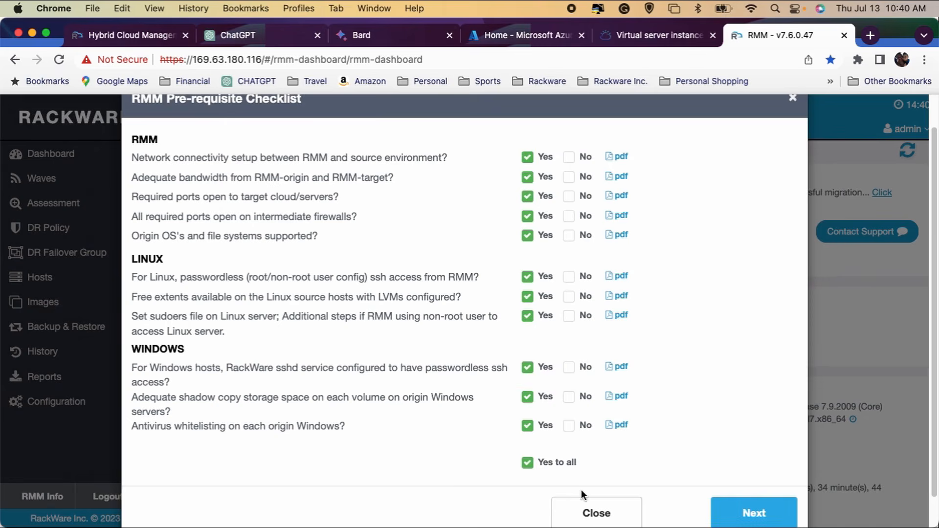
click(607, 519)
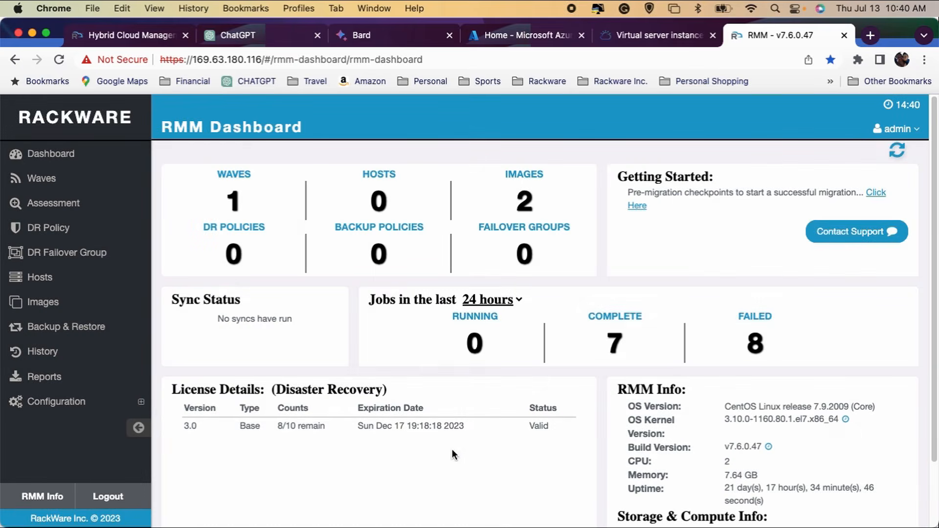
Start adding an IBM Cloud VPC environment in the RMM configuration and name it ibmcloud
click(144, 405)
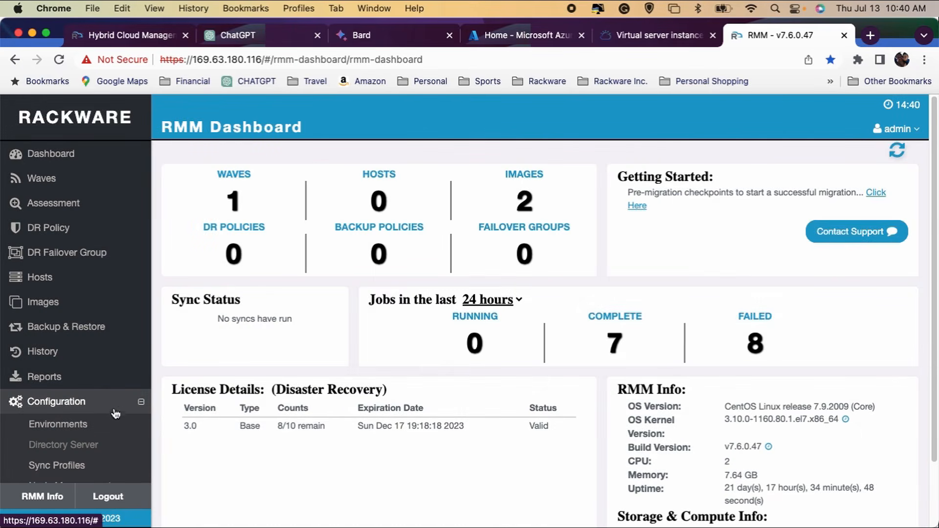
click(78, 424)
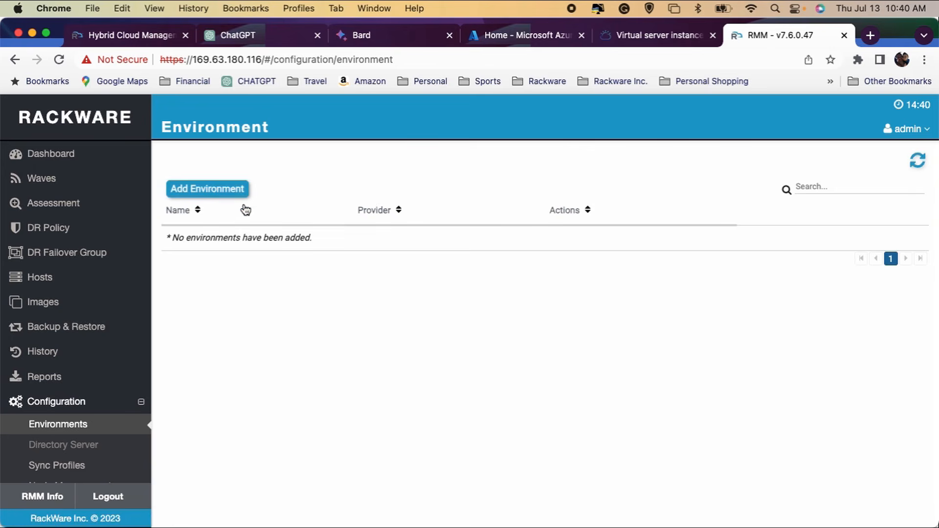
click(225, 189)
click(393, 176)
text(ibm)
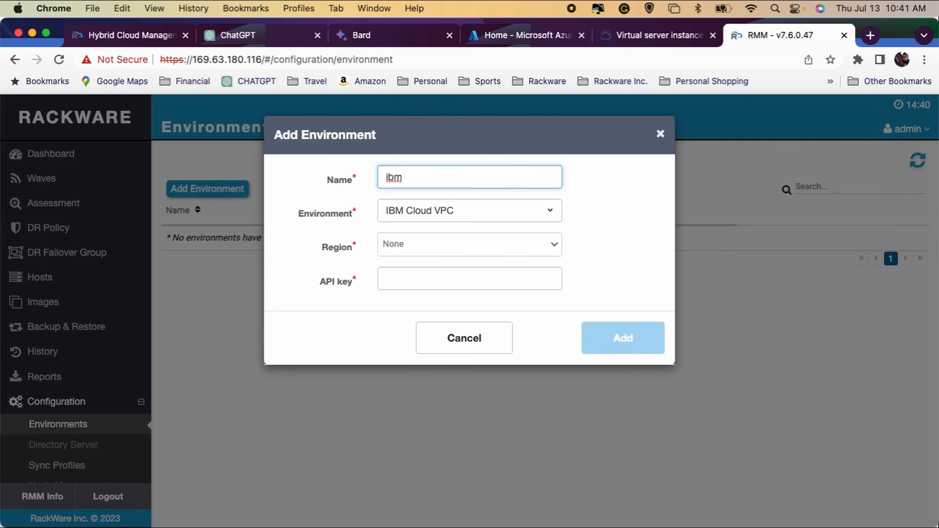
text(cloud)
Set the new environment's region to us-east, fill in the saved API key, and add the environment
click(548, 243)
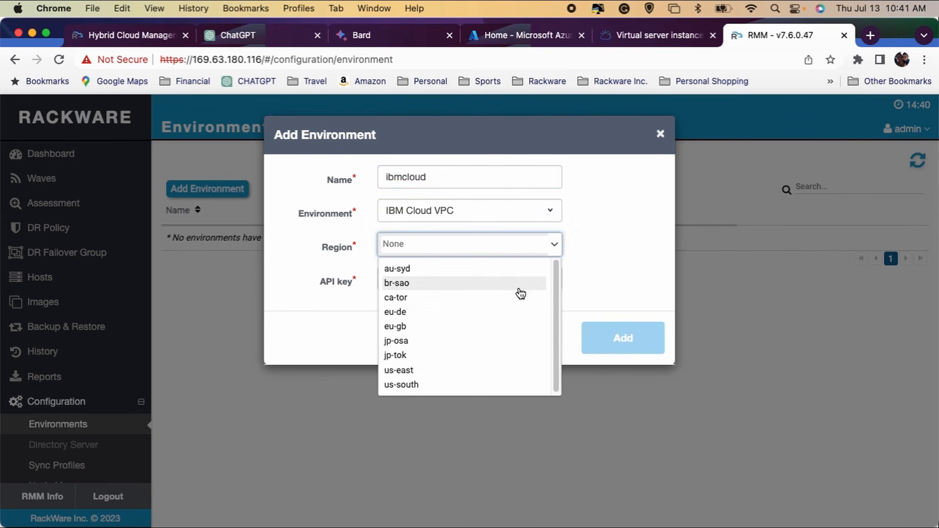
click(425, 373)
click(430, 280)
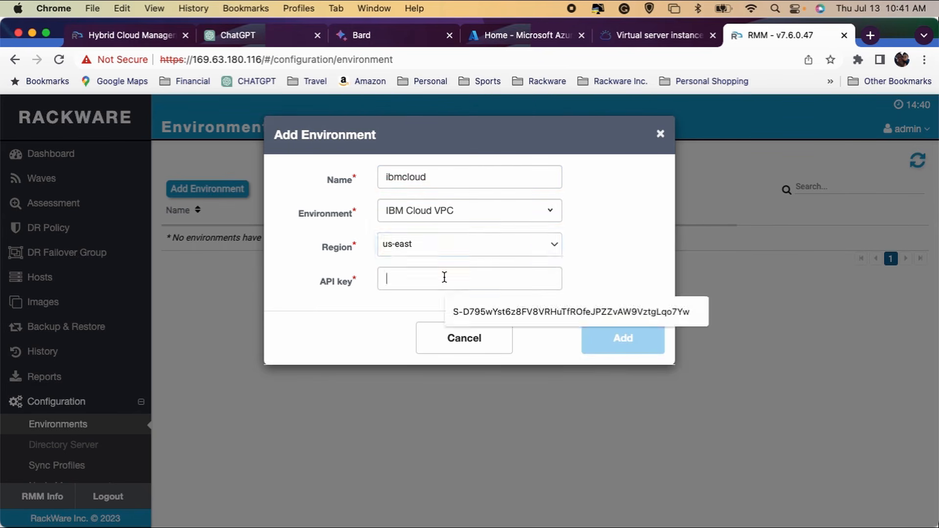
click(503, 305)
click(597, 331)
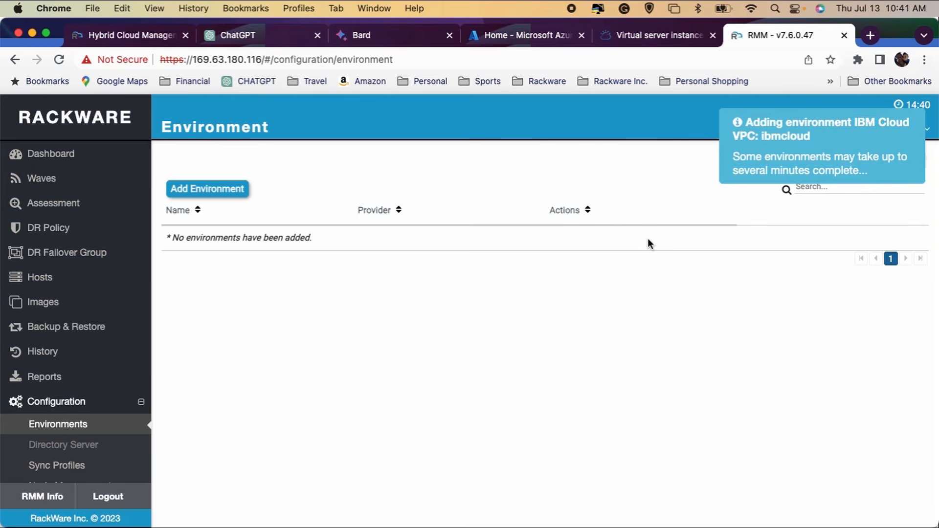
Start a new wave named ibmlinux, choose the IBM template, and continue to the target type settings
click(64, 185)
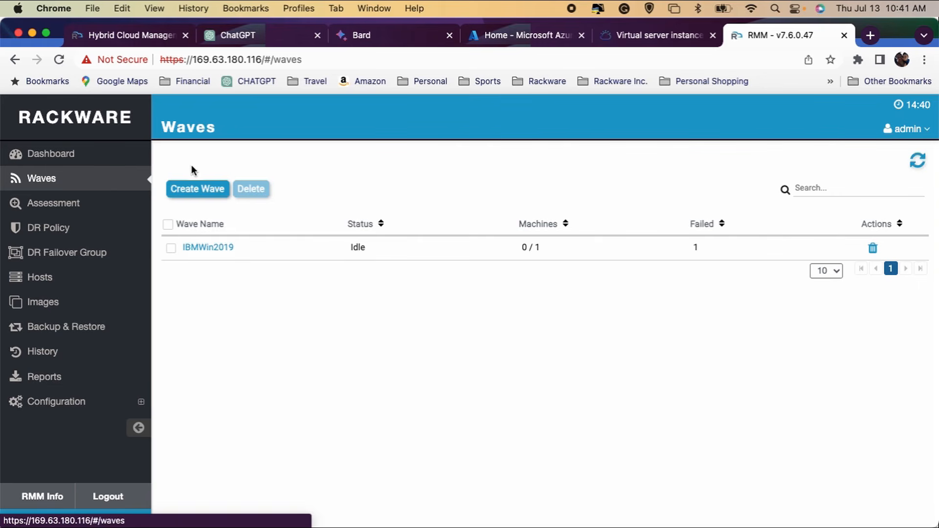
click(201, 191)
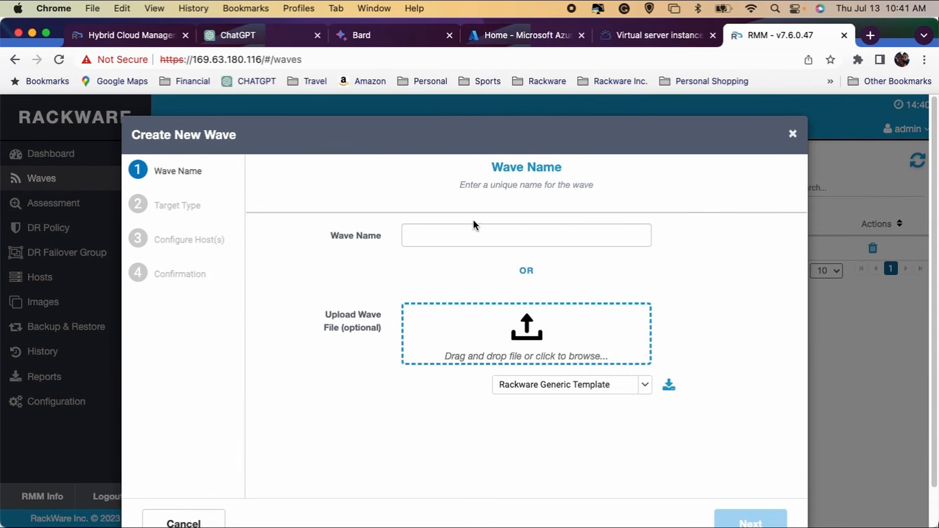
click(472, 236)
text(ibm)
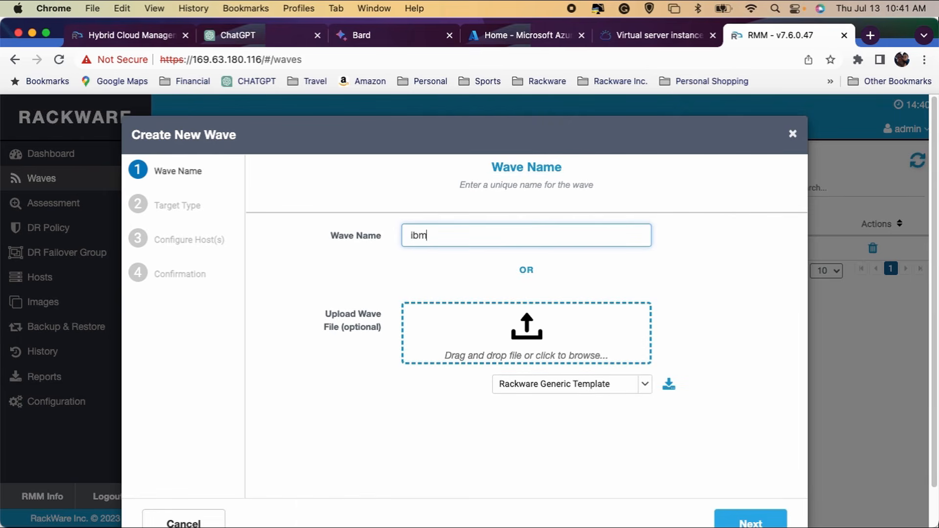
text(linux)
click(651, 387)
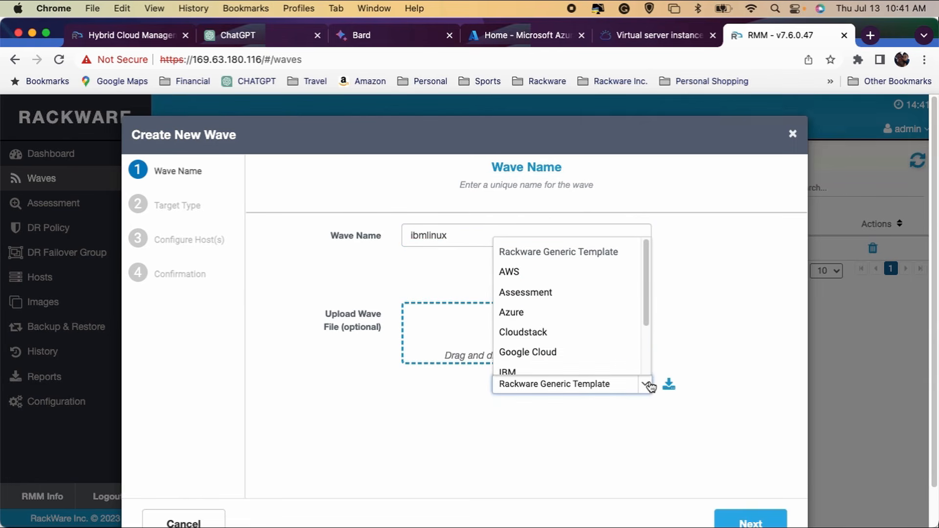
click(593, 373)
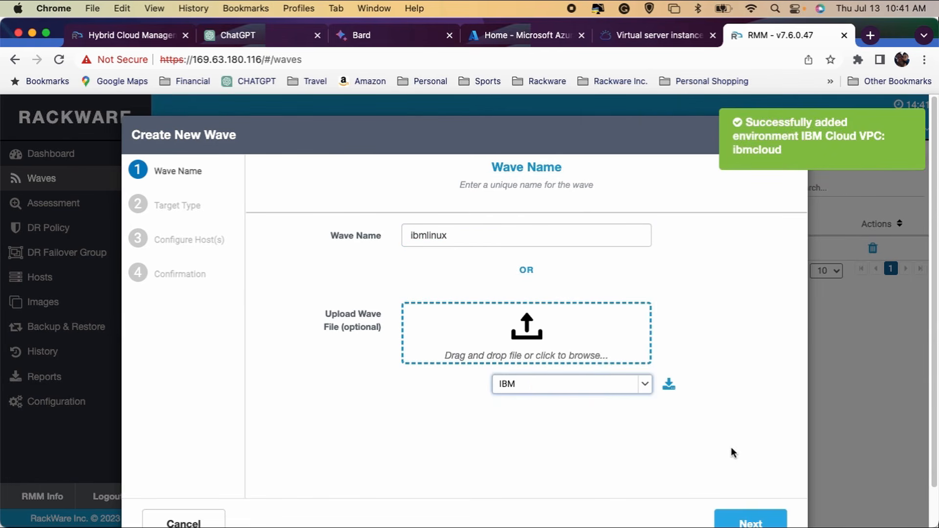
click(753, 521)
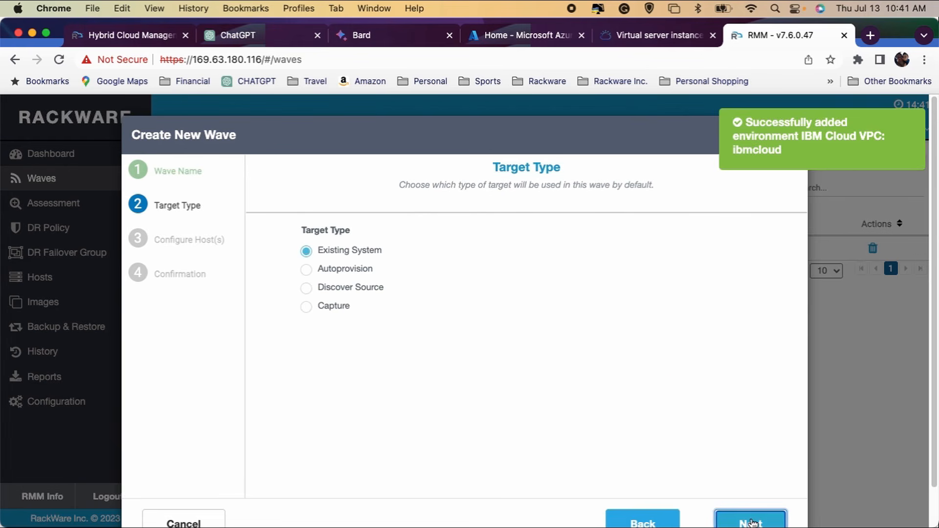
Set the wave's target type to Autoprovision in the ibmcloud environment, with VPC us-east-default-vpc and subnet us-east-default-subnet
click(307, 269)
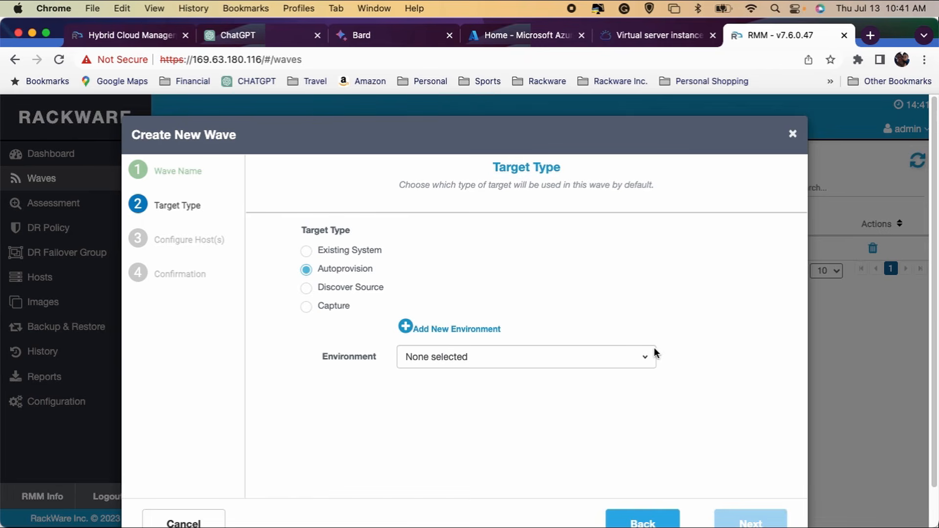
click(648, 355)
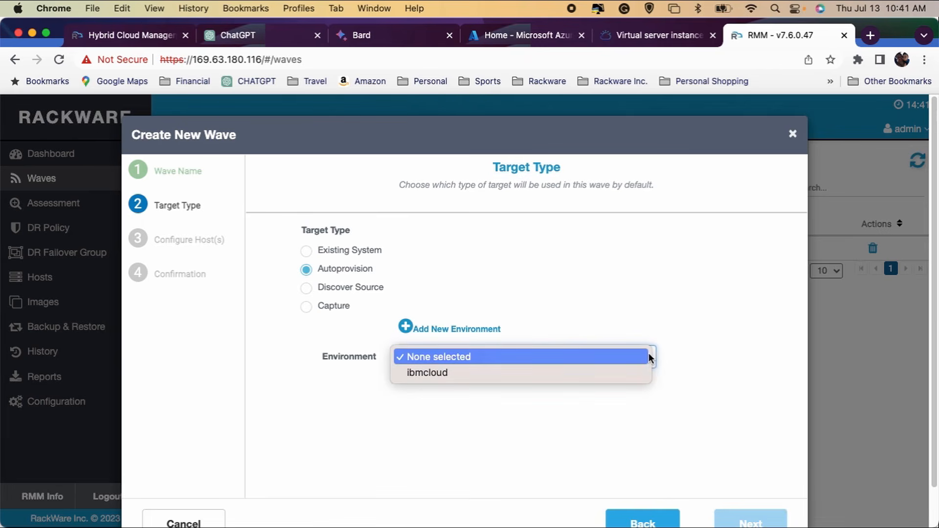
click(582, 372)
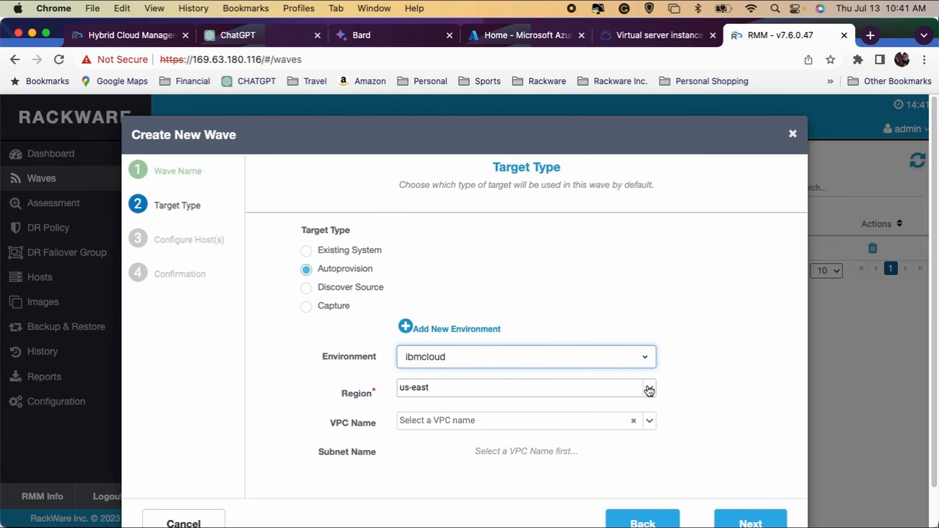
click(649, 420)
click(487, 471)
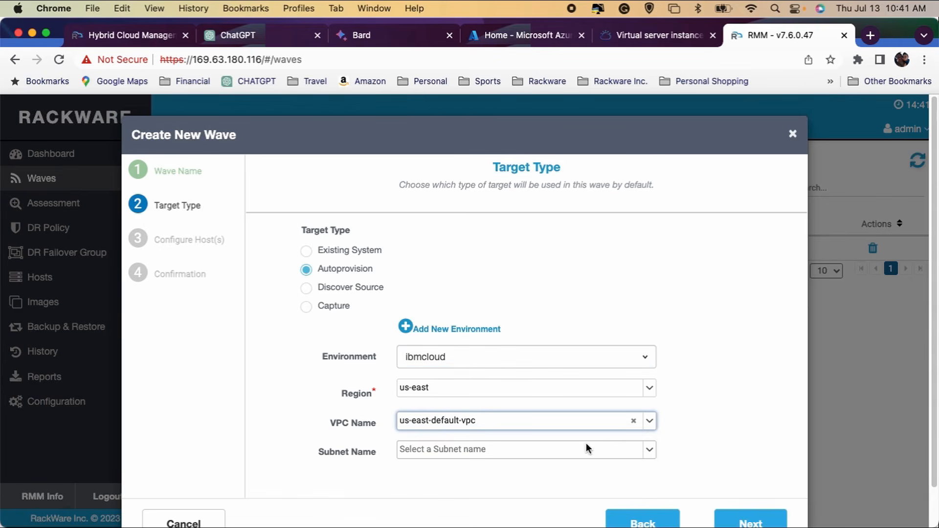
click(652, 451)
click(501, 472)
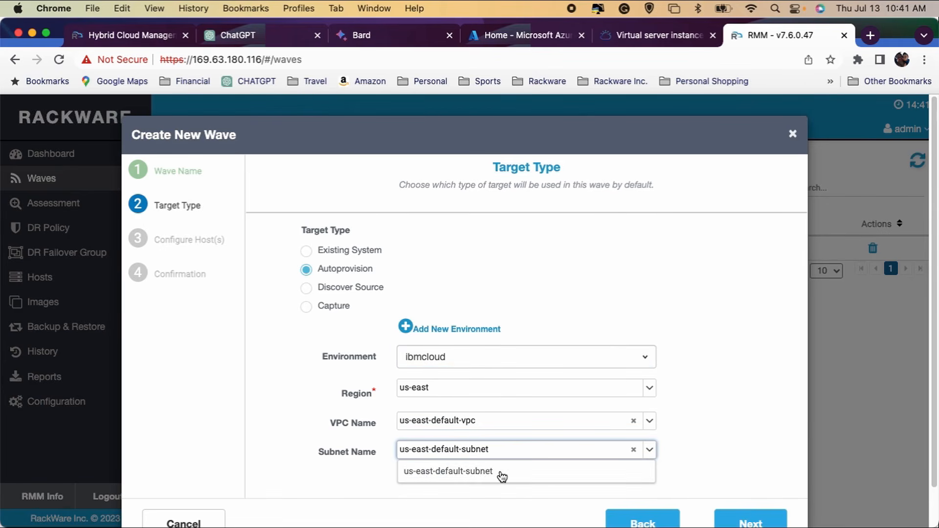
click(754, 522)
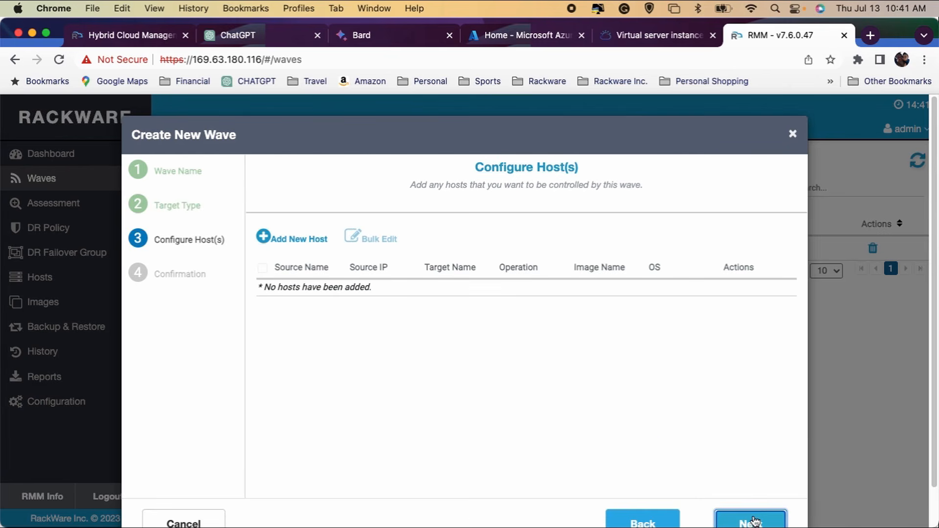
Start a new host in the wave with source IP address 137.177.11.56 and source friendly name ibmlinnux-s
click(306, 241)
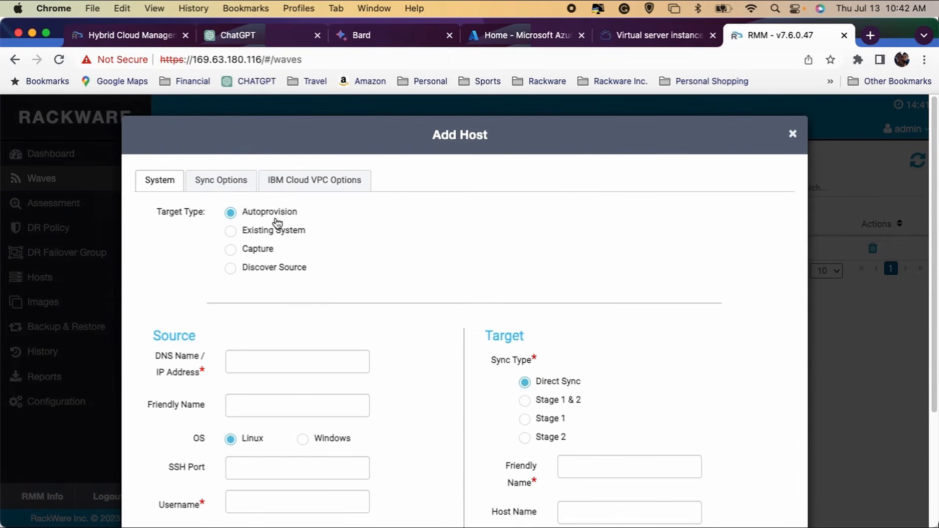
click(288, 359)
text(137.177.11)
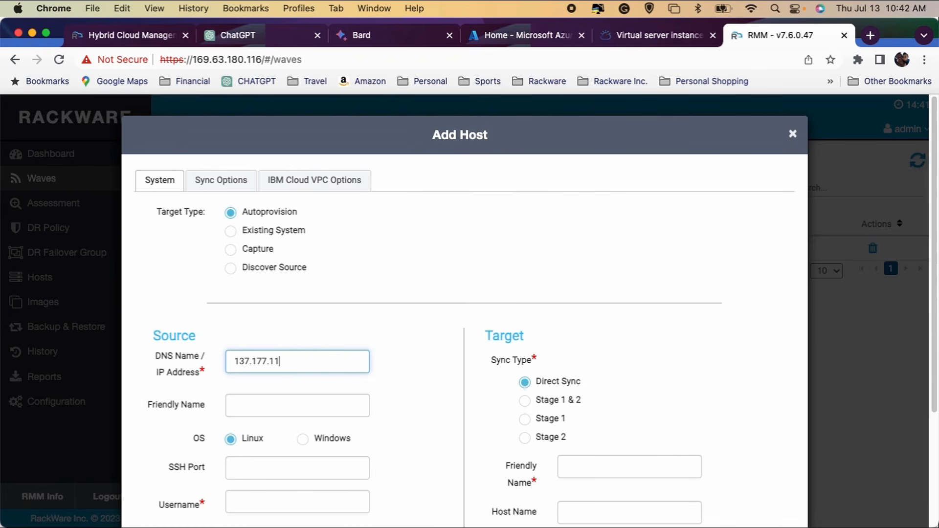
text(.56)
click(281, 405)
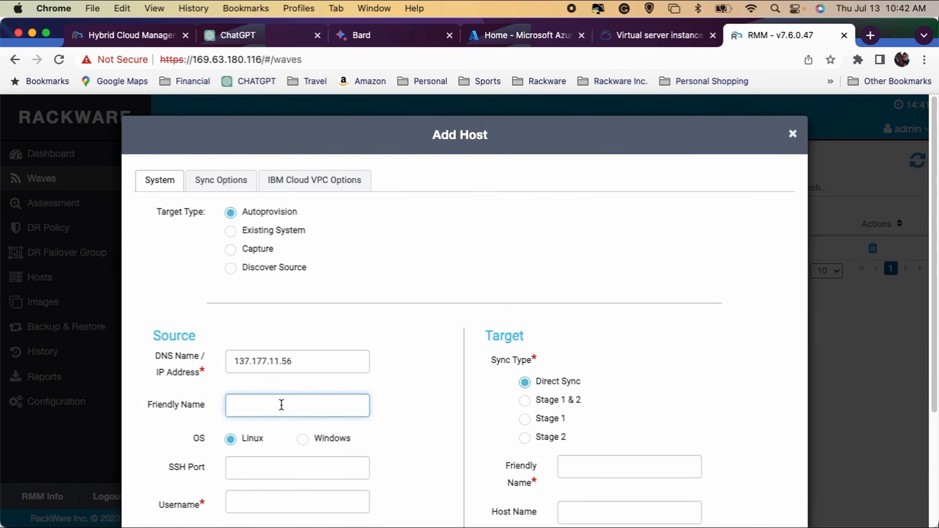
text(ibmlinnus)
Set the source host's SSH port to 22 and its username to root
click(272, 468)
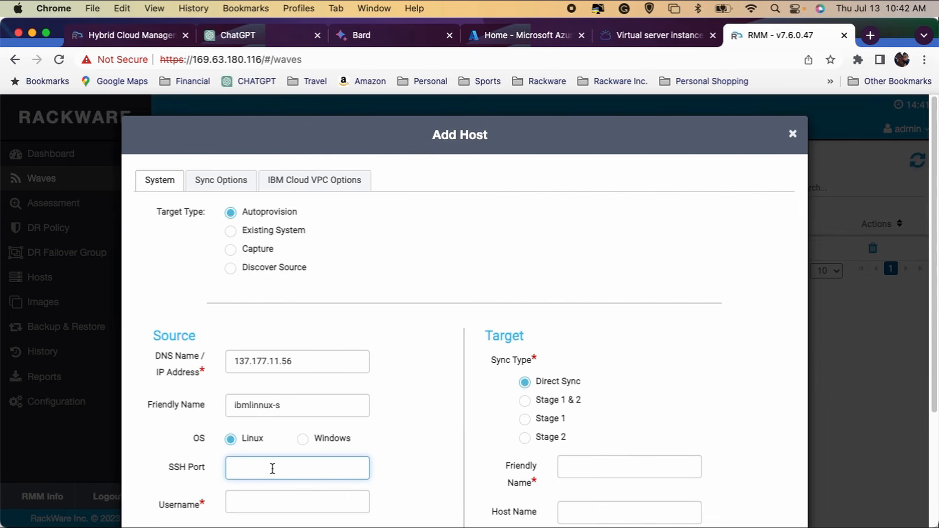
text(22)
click(272, 504)
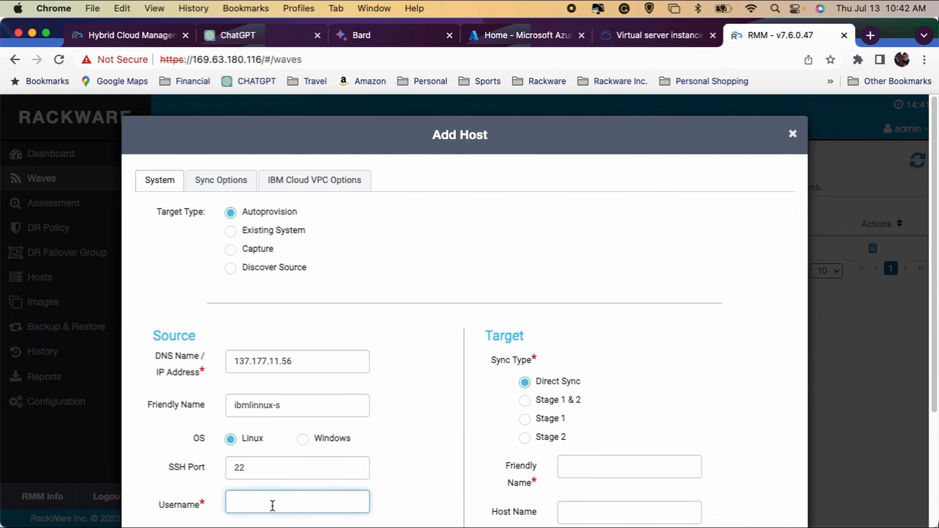
text(root)
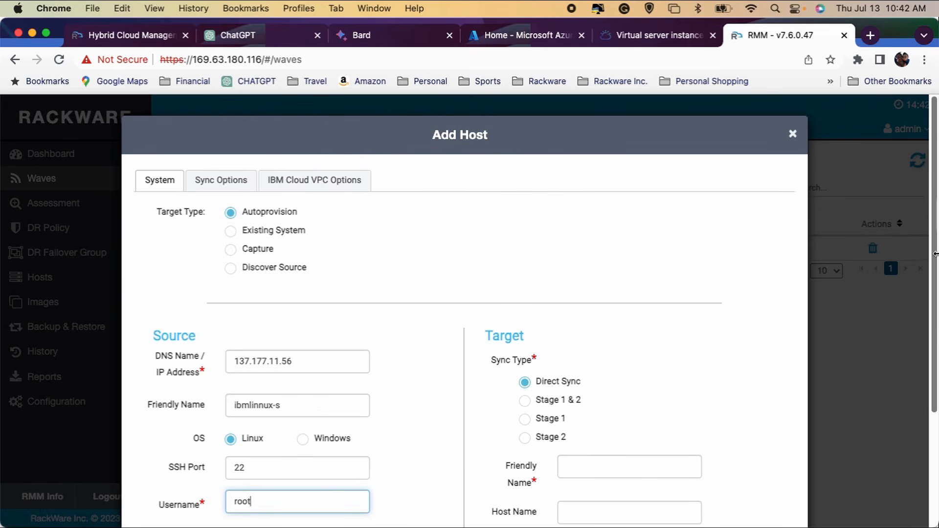
Set the target's sync type to Stage 1 & 2 for the new host
scroll(937, 299, down, 2)
scroll(937, 299, down, 2)
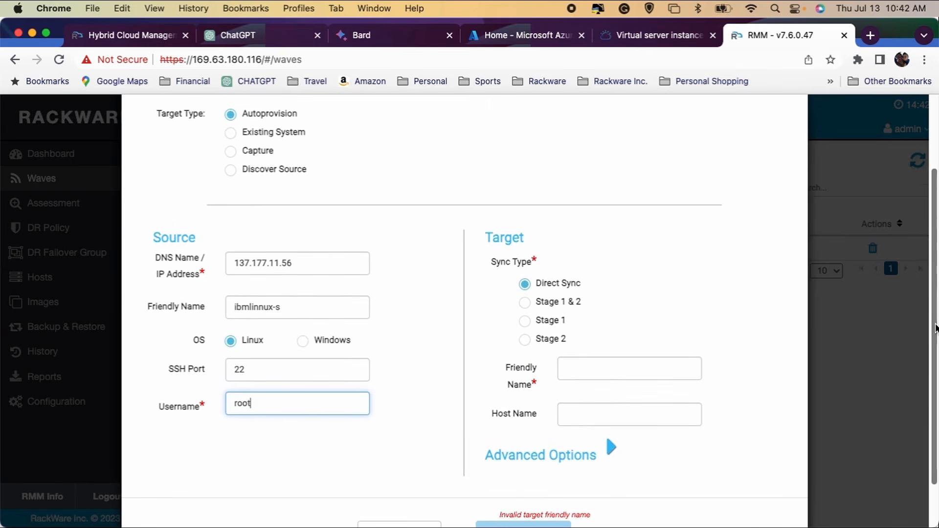
click(528, 303)
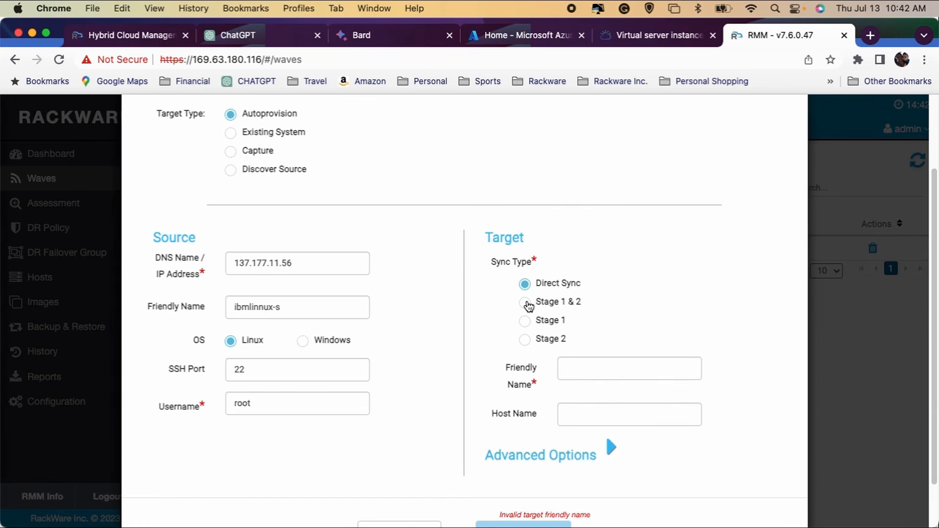
click(527, 302)
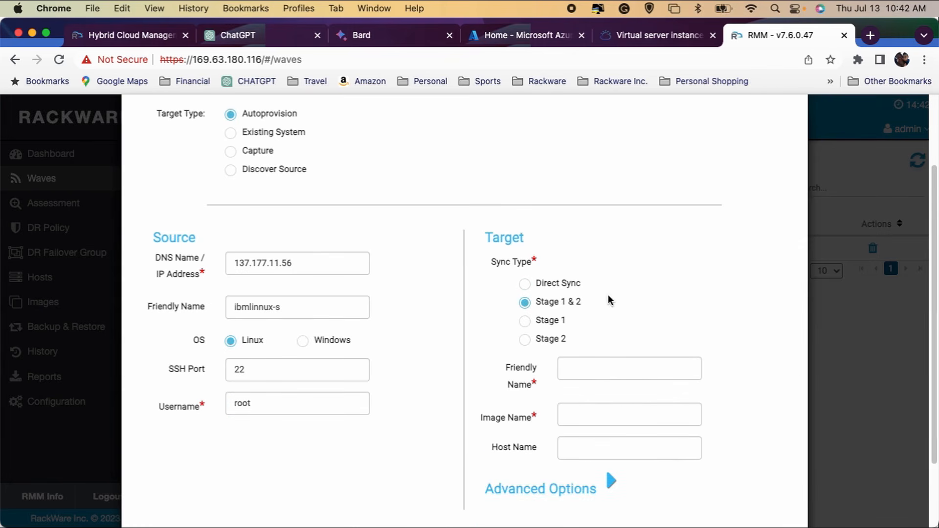
Enter ibmlinux-delete as the target's friendly name
click(602, 370)
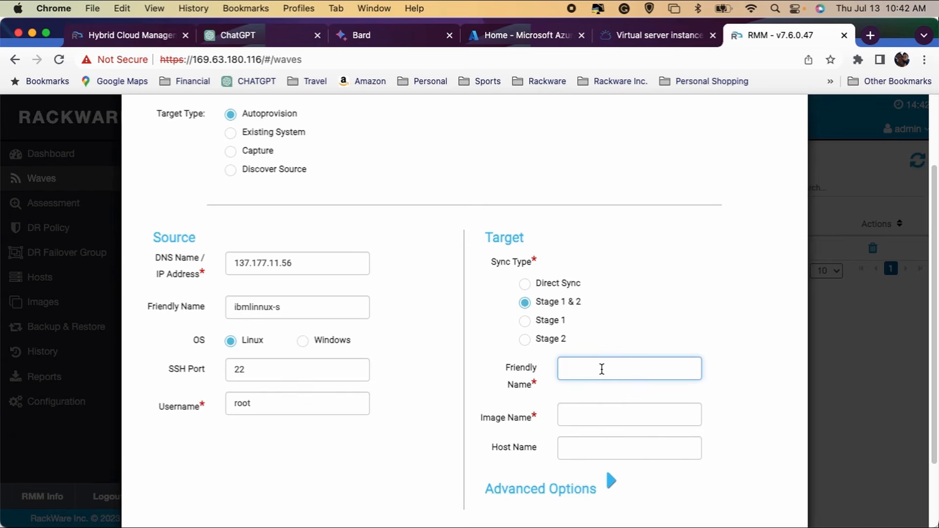
text(ibmlinux-delete)
Enter ibmlinux-image as the target's image name
click(597, 417)
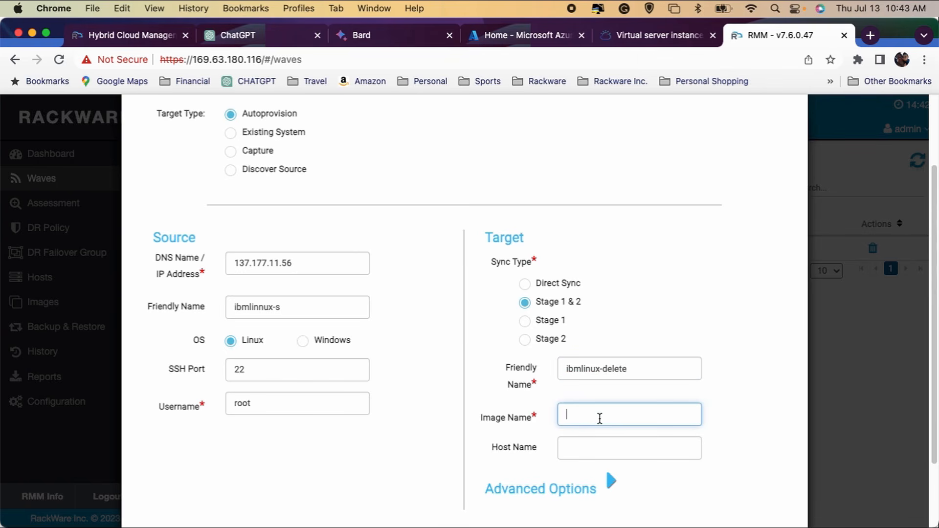
text(ibmlinus-image)
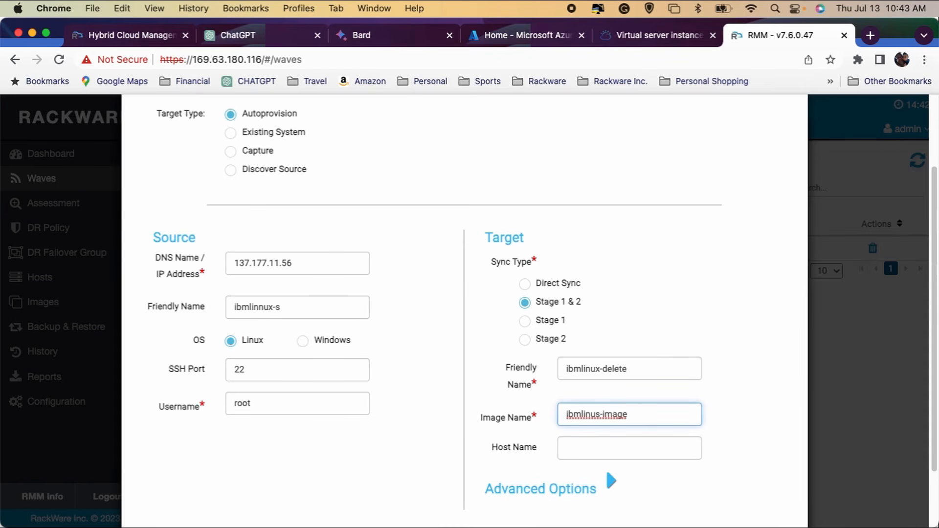
key(Left)
key(Left)
key(Left)
key(Left)
key(Left)
key(Left)
key(Left)
key(Left)
key(Right)
key(Right)
key(BackSpace)
text(x)
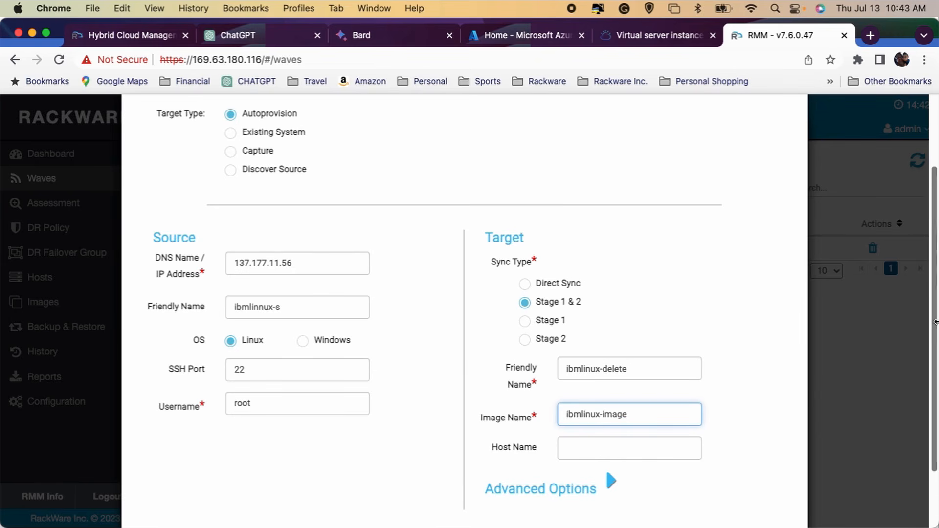
Set the zone to us-east-2 in the host's IBM Cloud VPC options
scroll(934, 332, down, 1)
scroll(933, 332, up, 5)
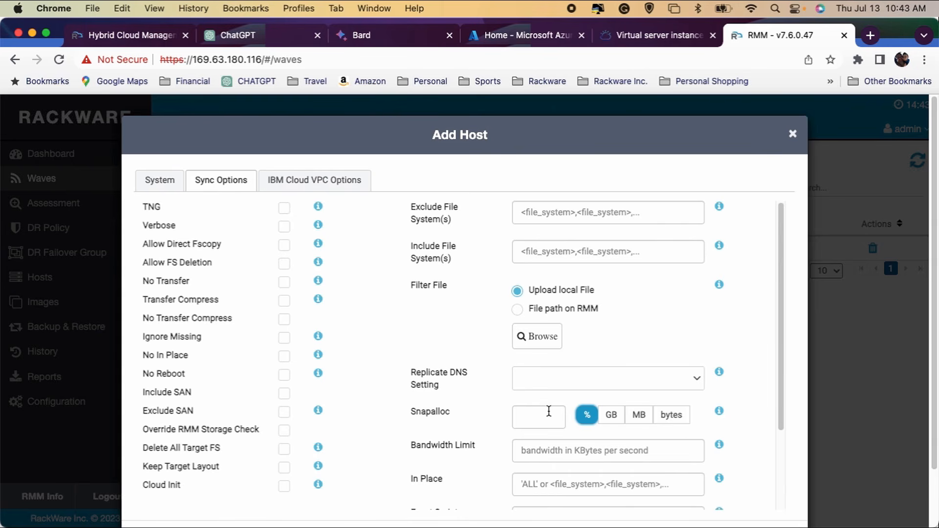
drag(784, 287, 781, 360)
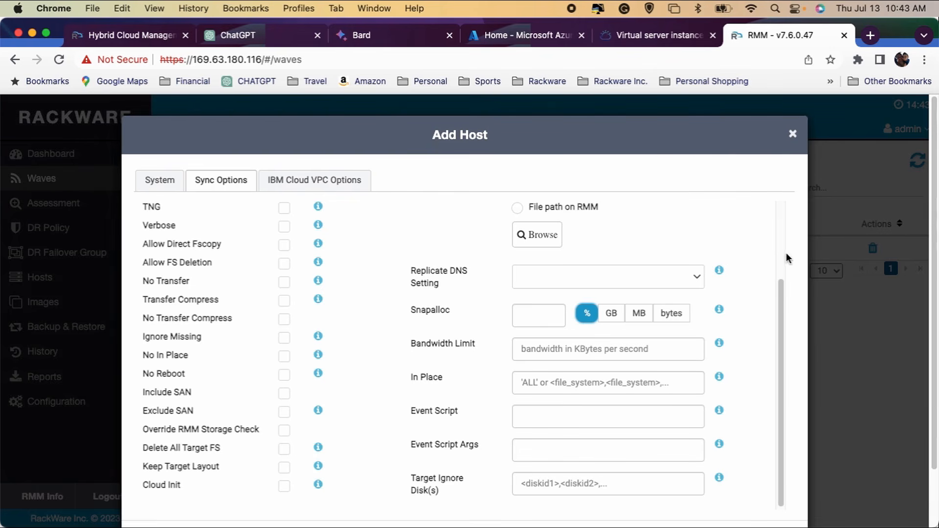
click(337, 182)
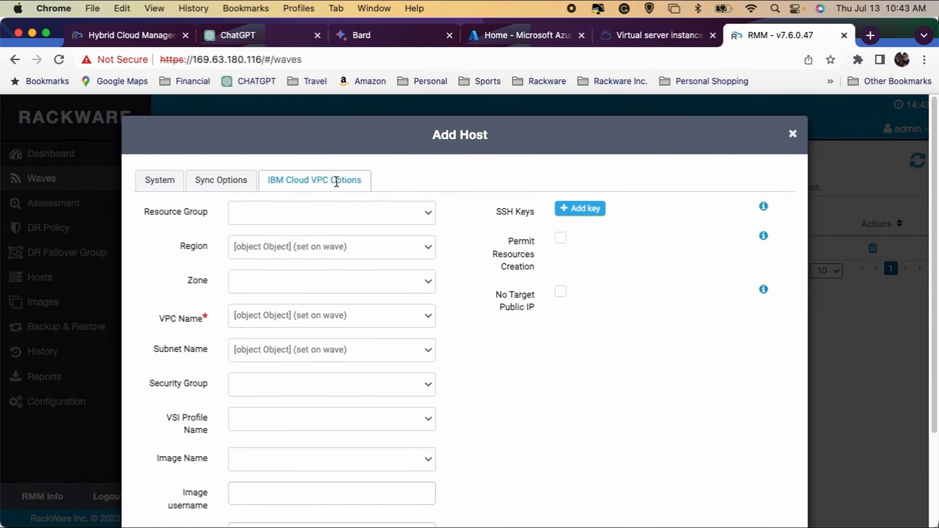
click(318, 283)
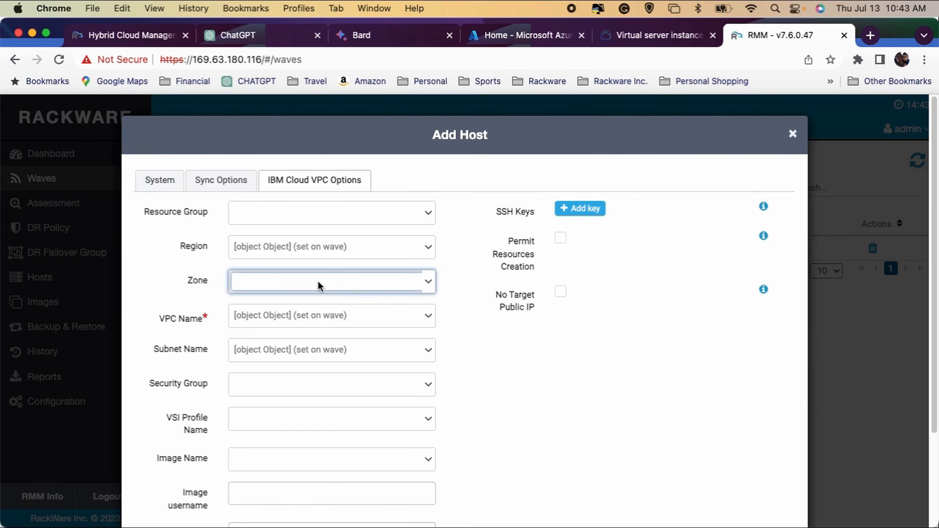
text(us-east-2)
Set the host's security group to demar-rmm-sg
click(304, 383)
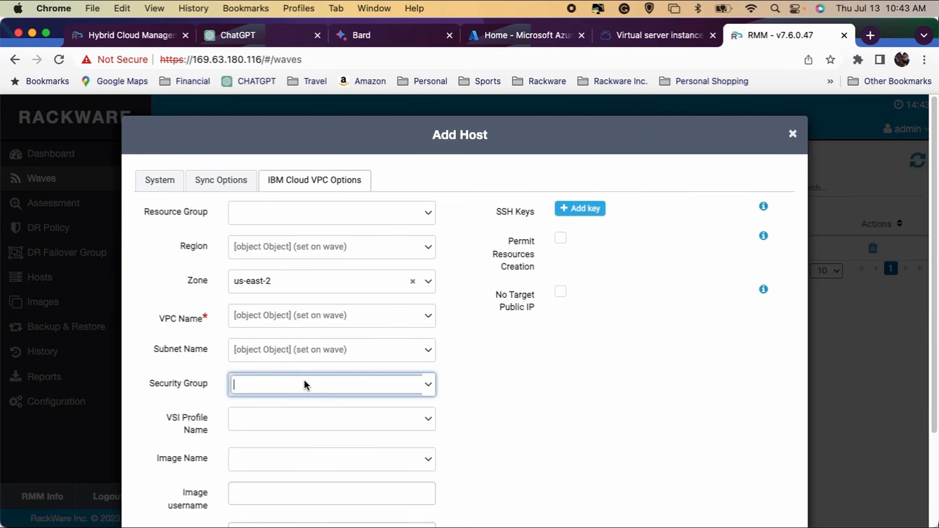
text(demar-rmm-sg)
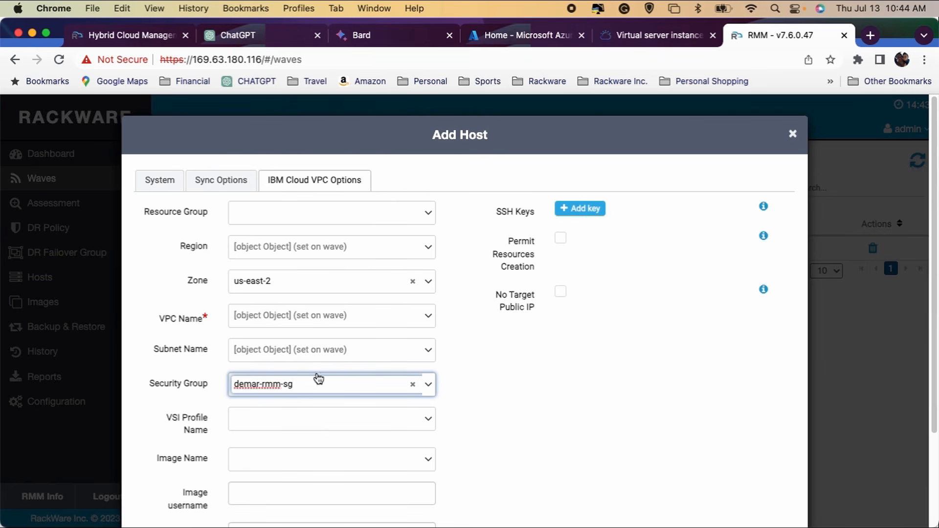
Add the configured host to the wave and create the ibmlinux wave
scroll(935, 270, down, 2)
scroll(935, 271, down, 3)
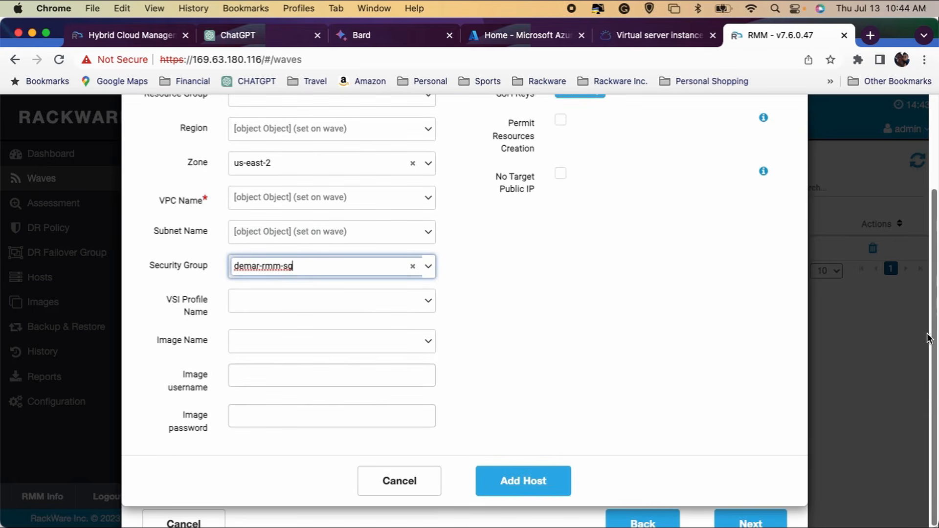
click(544, 479)
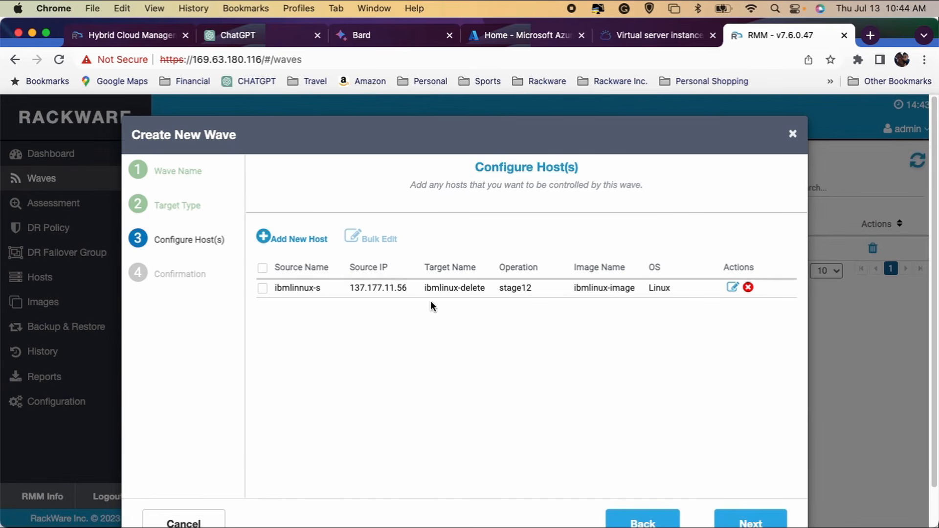
click(763, 524)
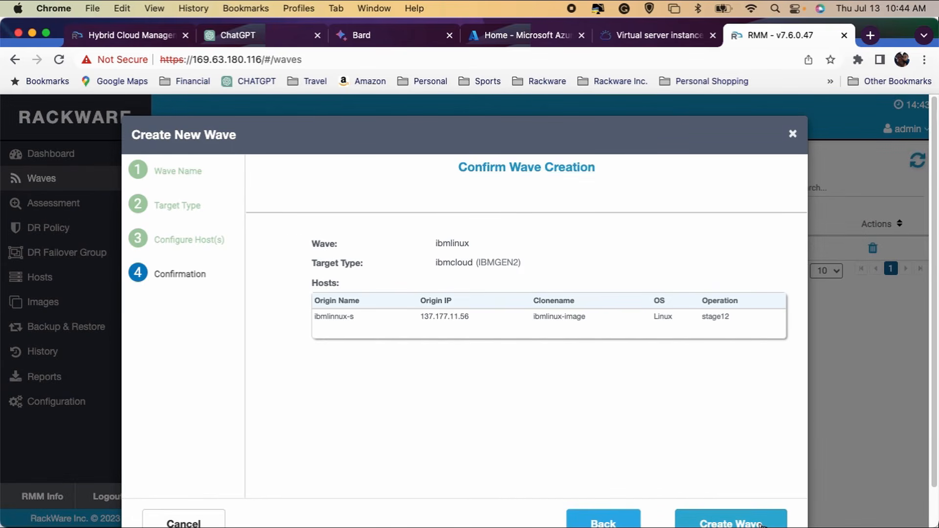
click(763, 524)
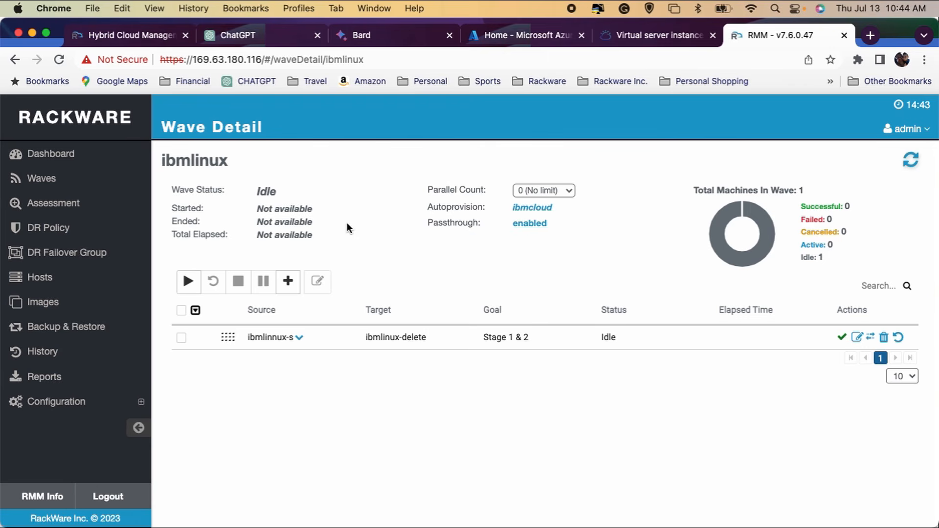
Run the ibmlinux wave and review the replication tasks in the ibmlinnux-s host's details
click(301, 337)
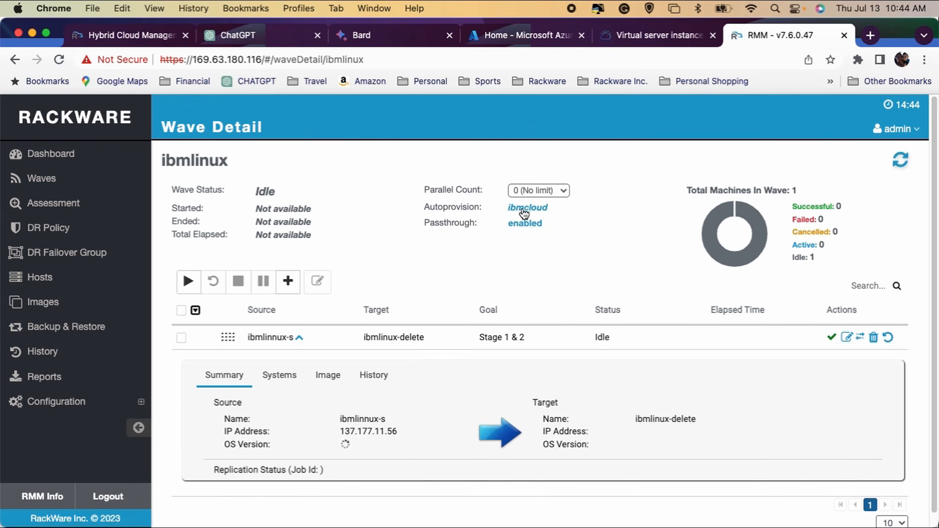
drag(423, 207, 483, 204)
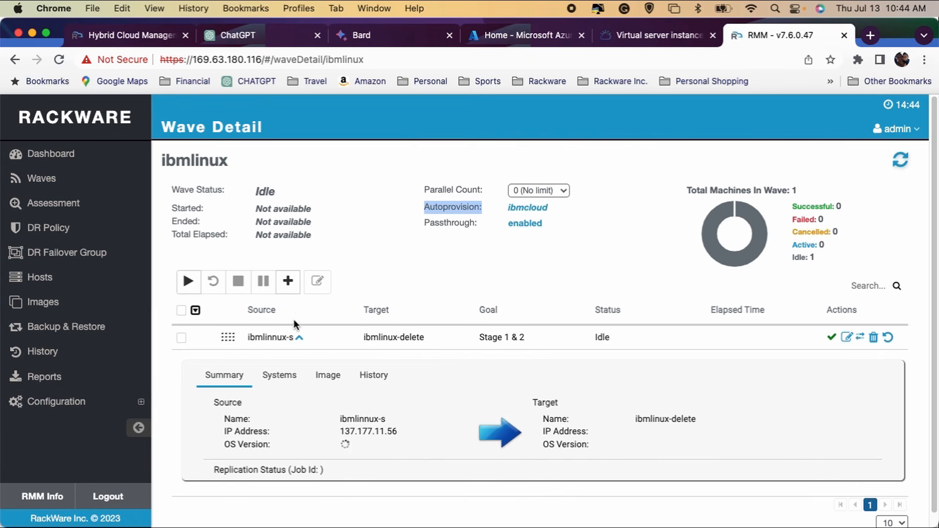
click(190, 282)
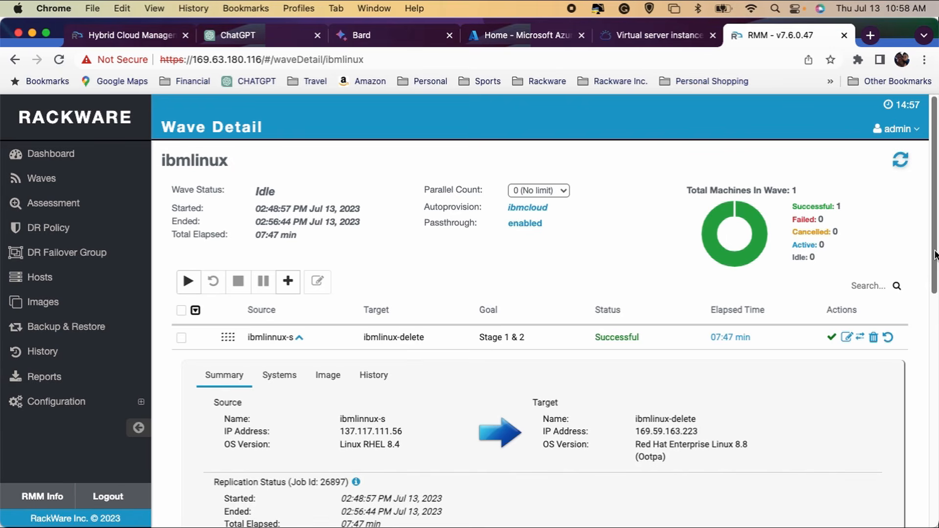
drag(933, 254, 936, 467)
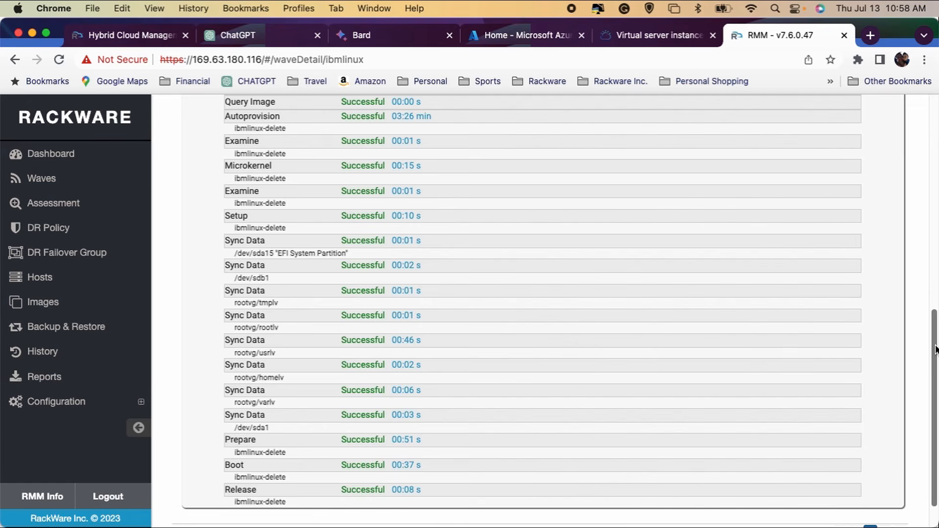
drag(934, 349, 934, 130)
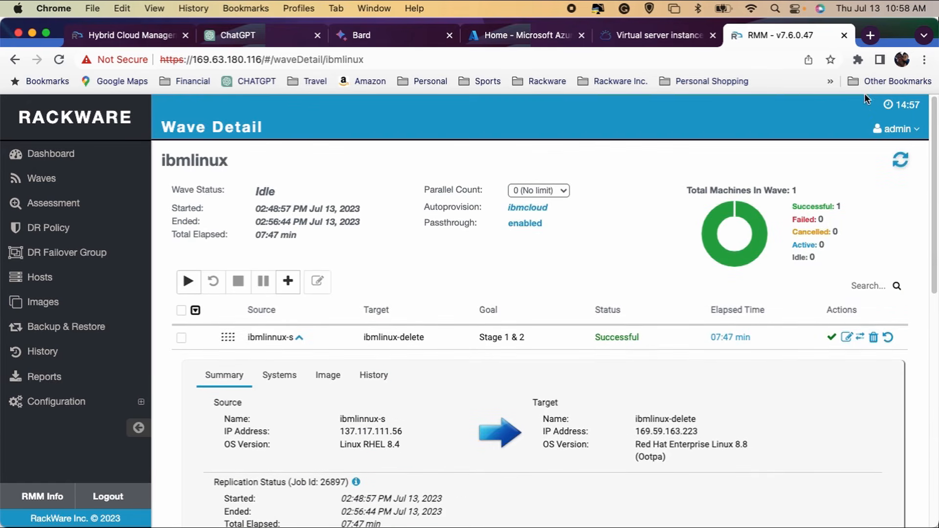
Switch to IBM Cloud and examine the instance details of the ibmlinux-delete virtual server
click(662, 36)
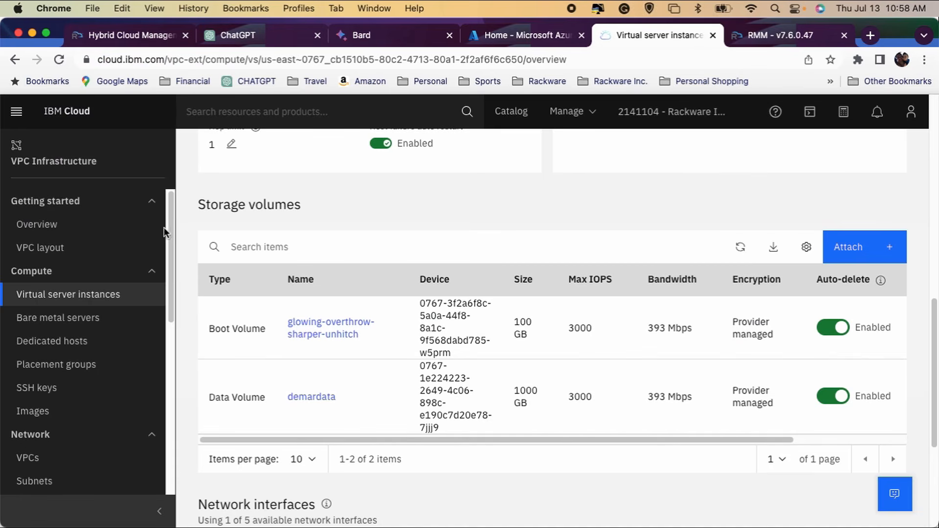
click(80, 295)
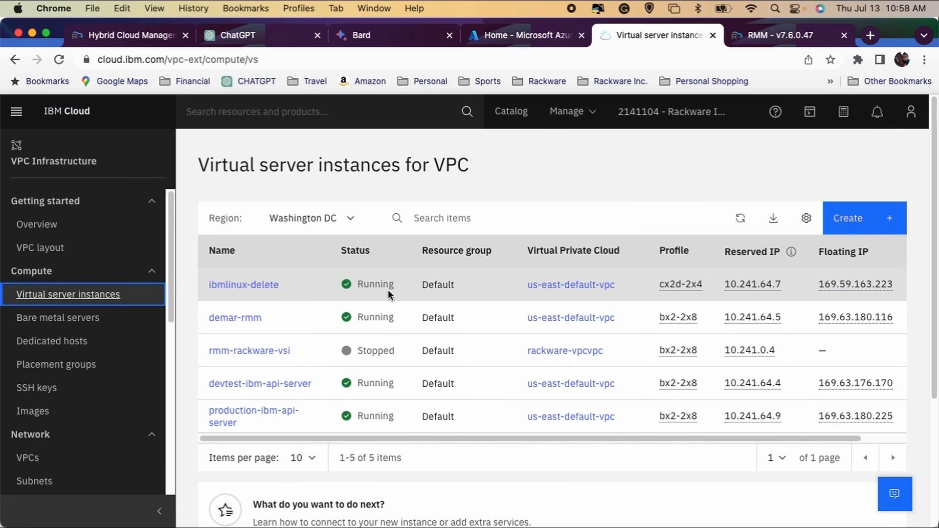
click(270, 285)
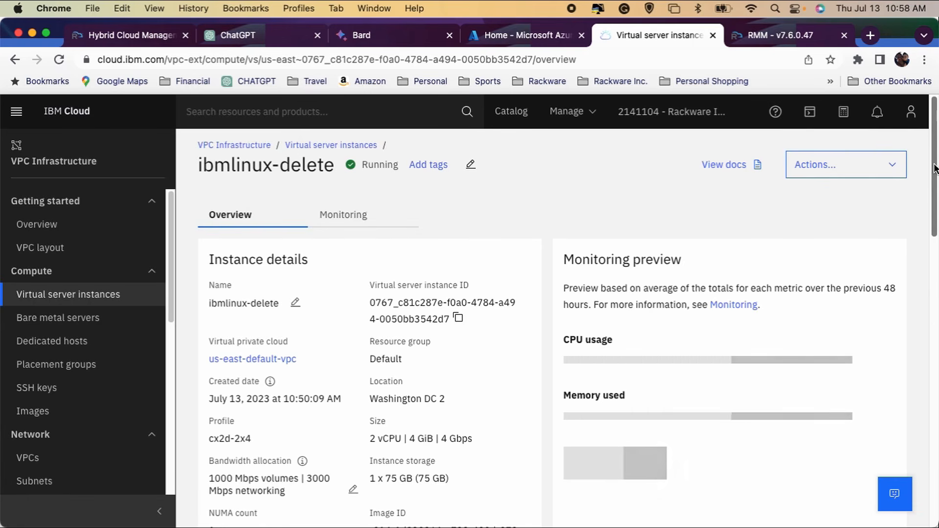
drag(932, 168, 934, 217)
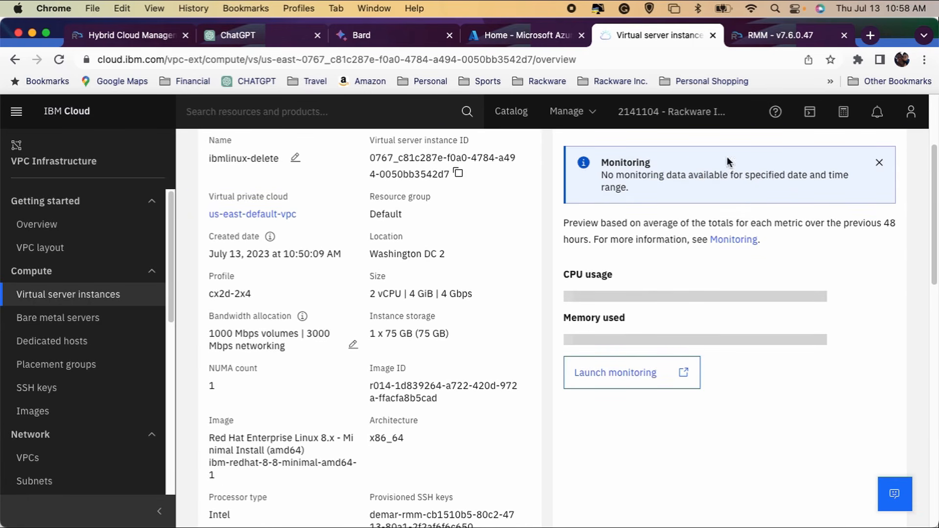